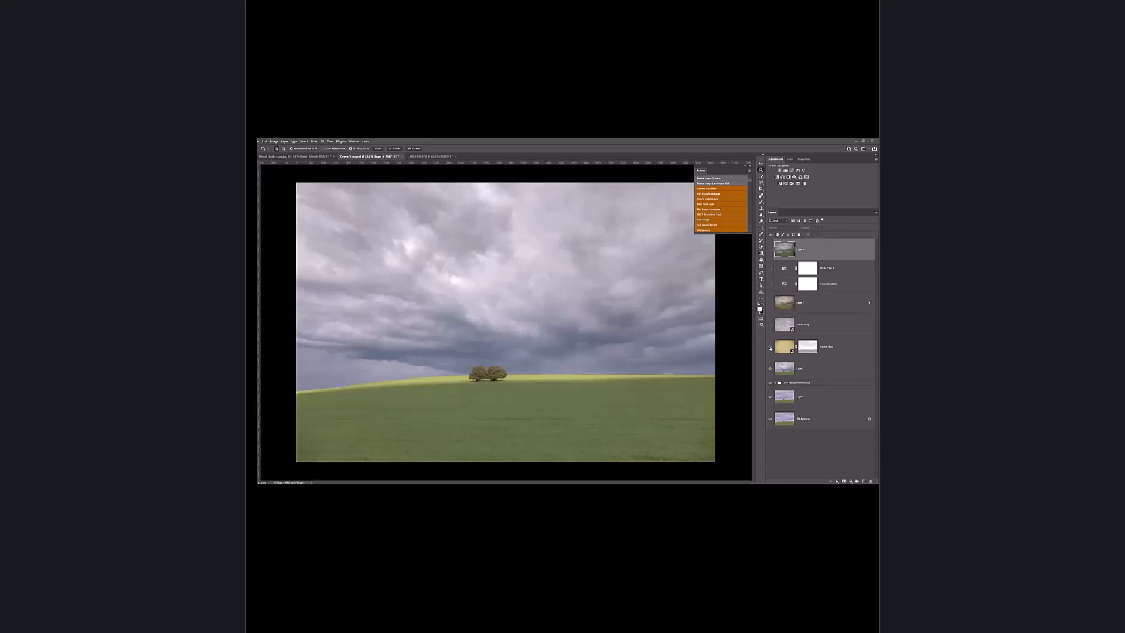
# Turn on the hidden texture and adjustment layers below the top layer of the cloudy field landscape
pyautogui.click(771, 348)
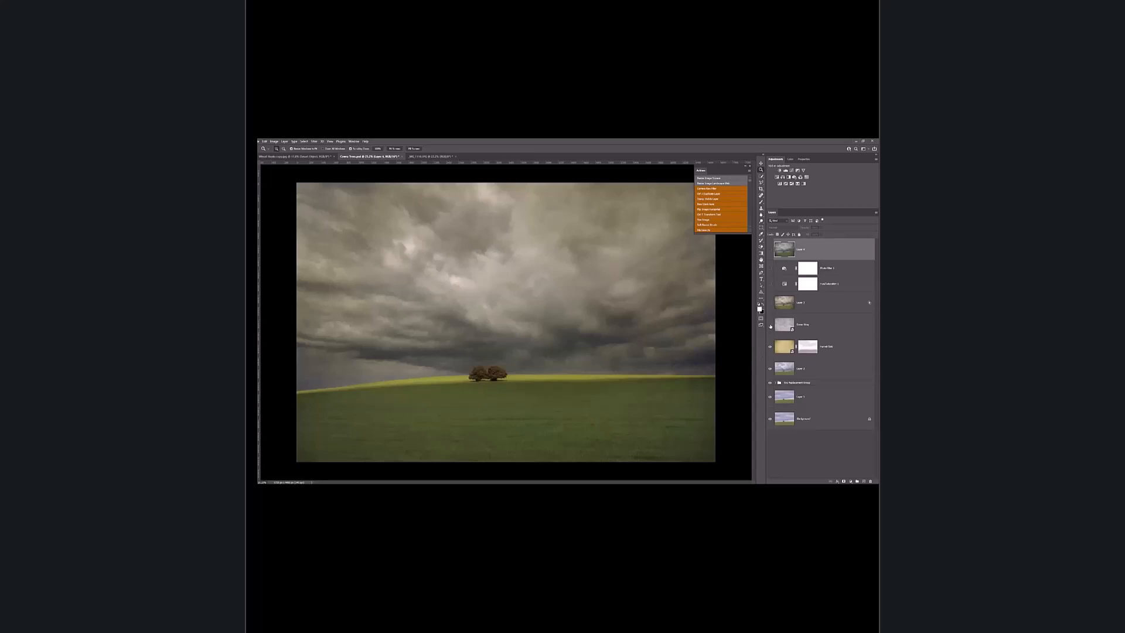
pyautogui.click(770, 325)
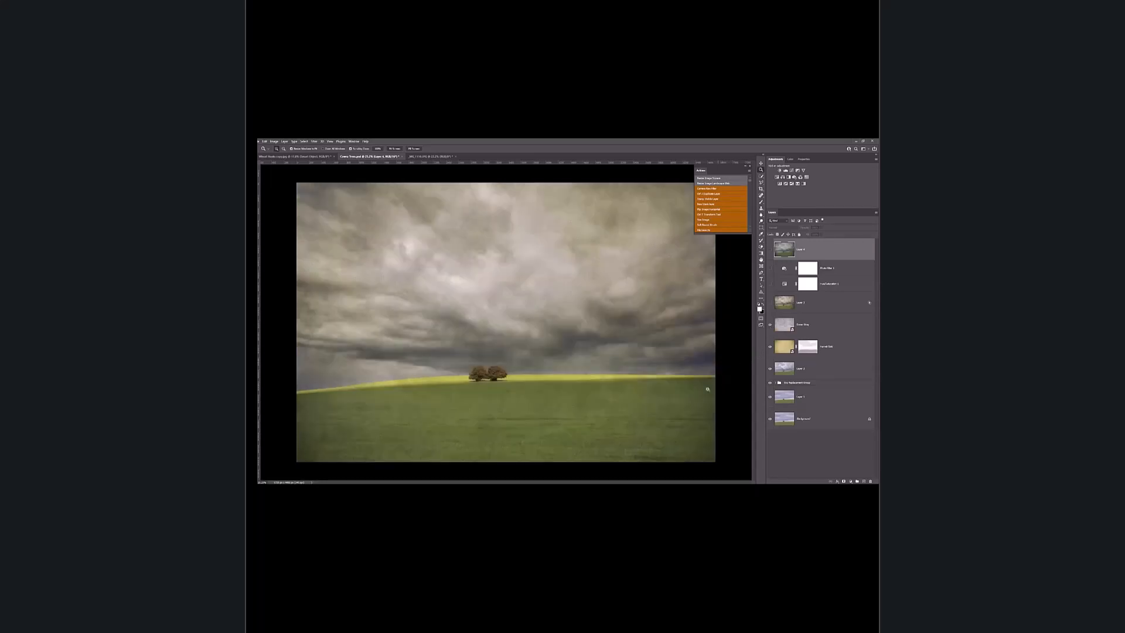
pyautogui.scroll(1, 620, 377)
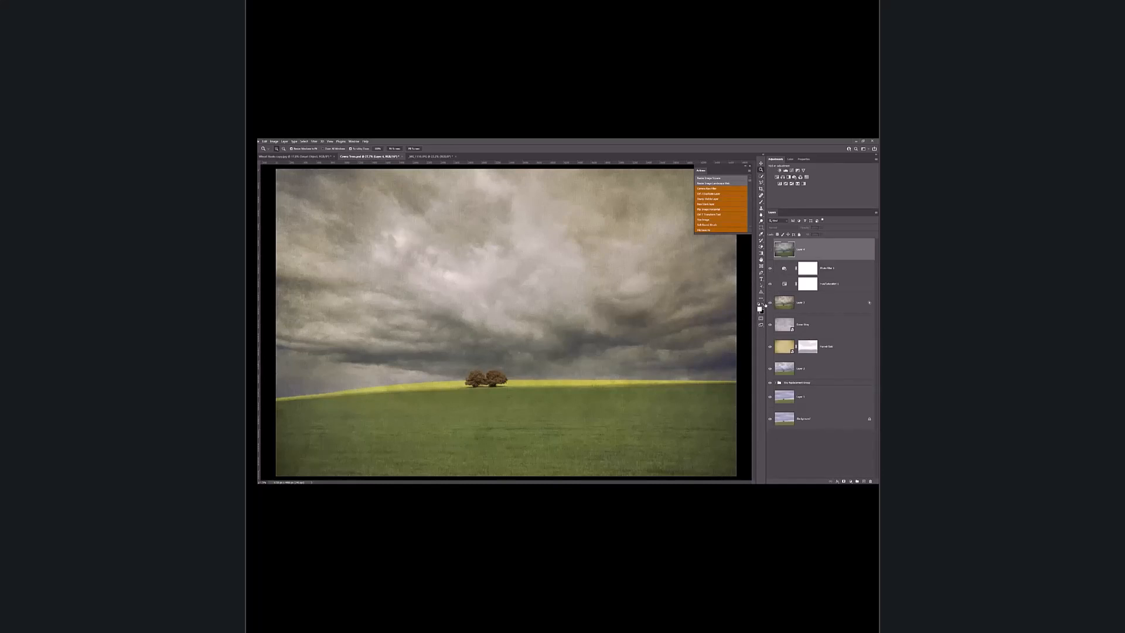
pyautogui.keyDown('alt'); pyautogui.click(729, 320); pyautogui.keyUp('alt')
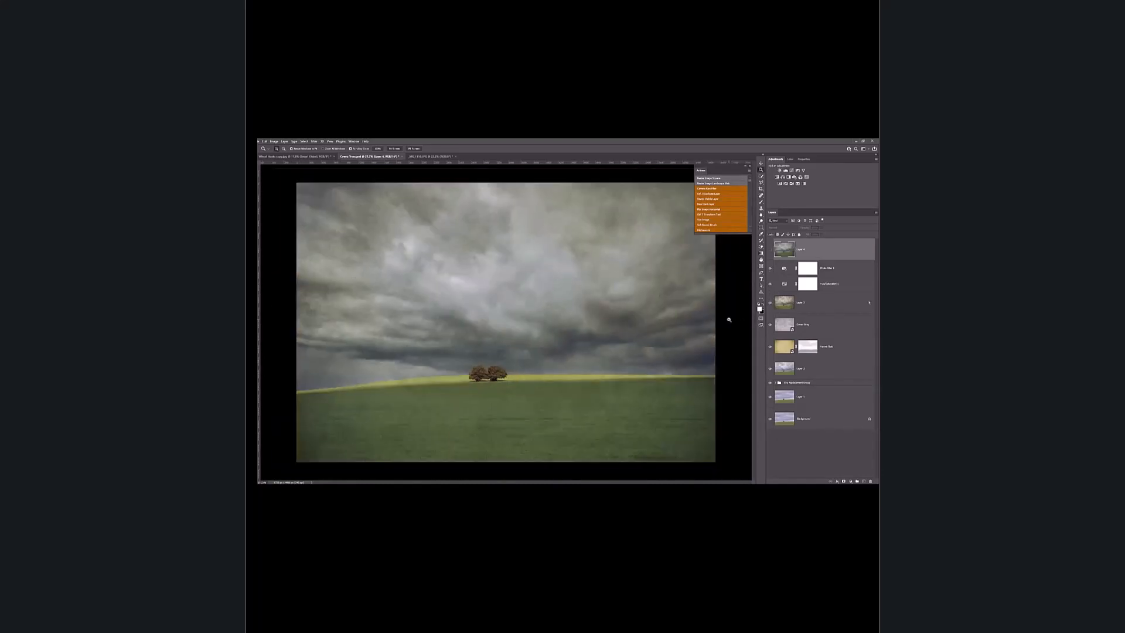
pyautogui.keyDown('alt'); pyautogui.click(729, 320); pyautogui.keyUp('alt')
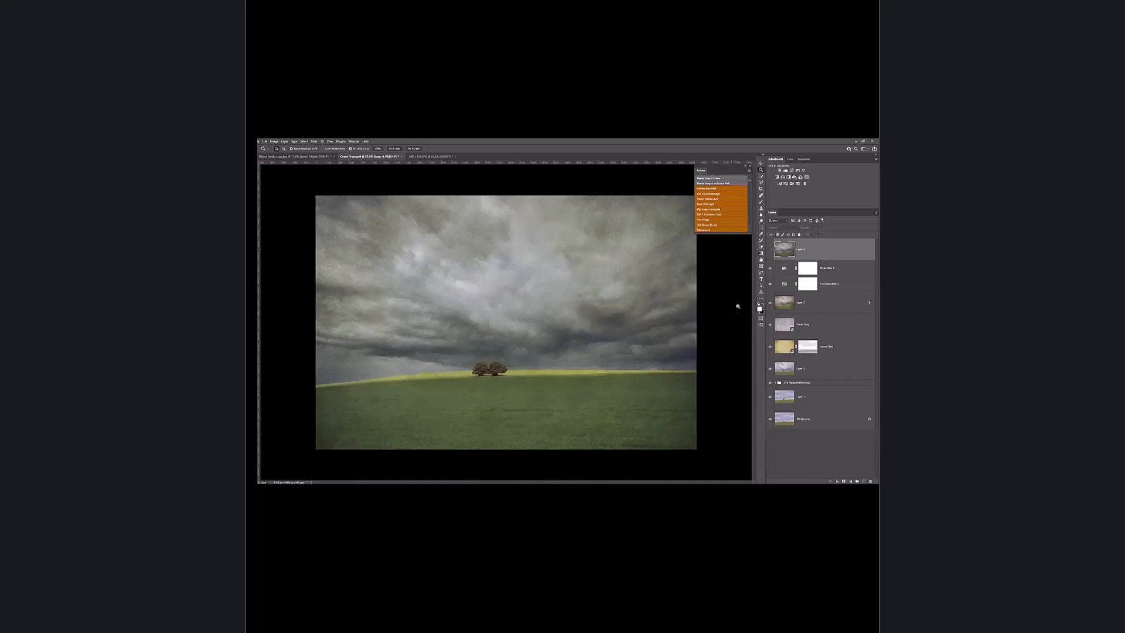
# Toggle the top layer of the field landscape to compare the trees' position, leaving it visible
pyautogui.click(769, 250)
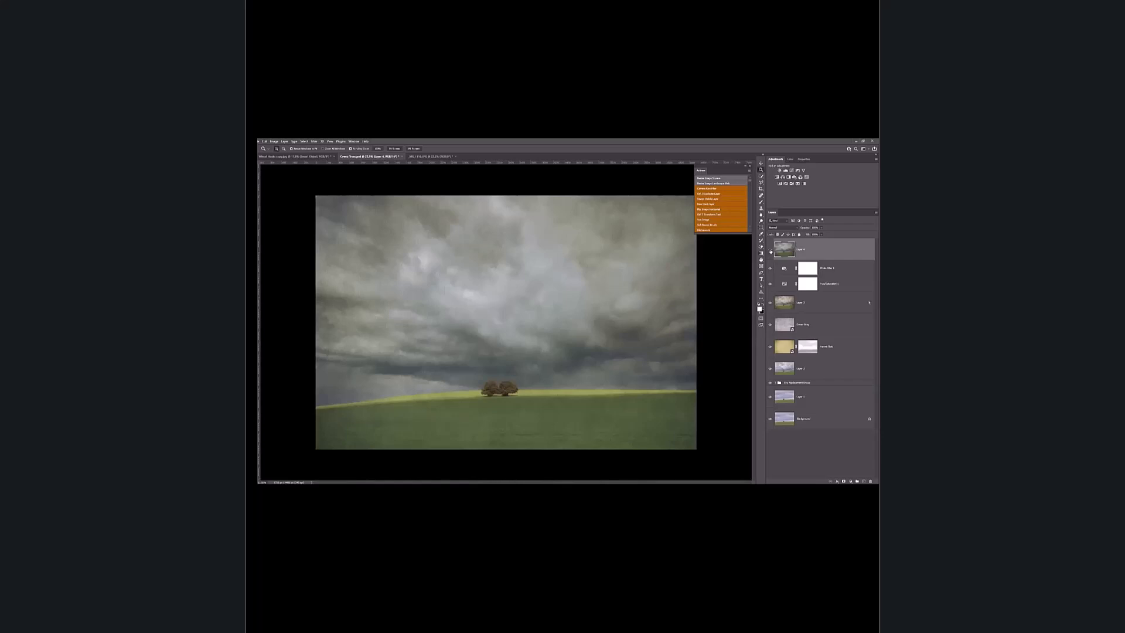
pyautogui.click(770, 251)
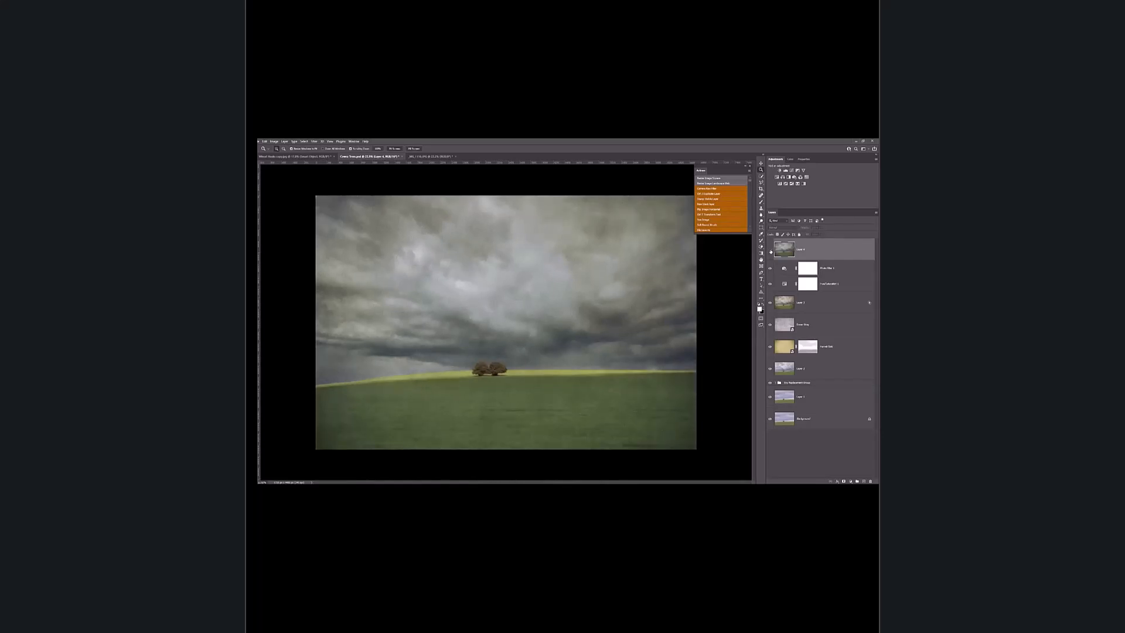
pyautogui.click(770, 251)
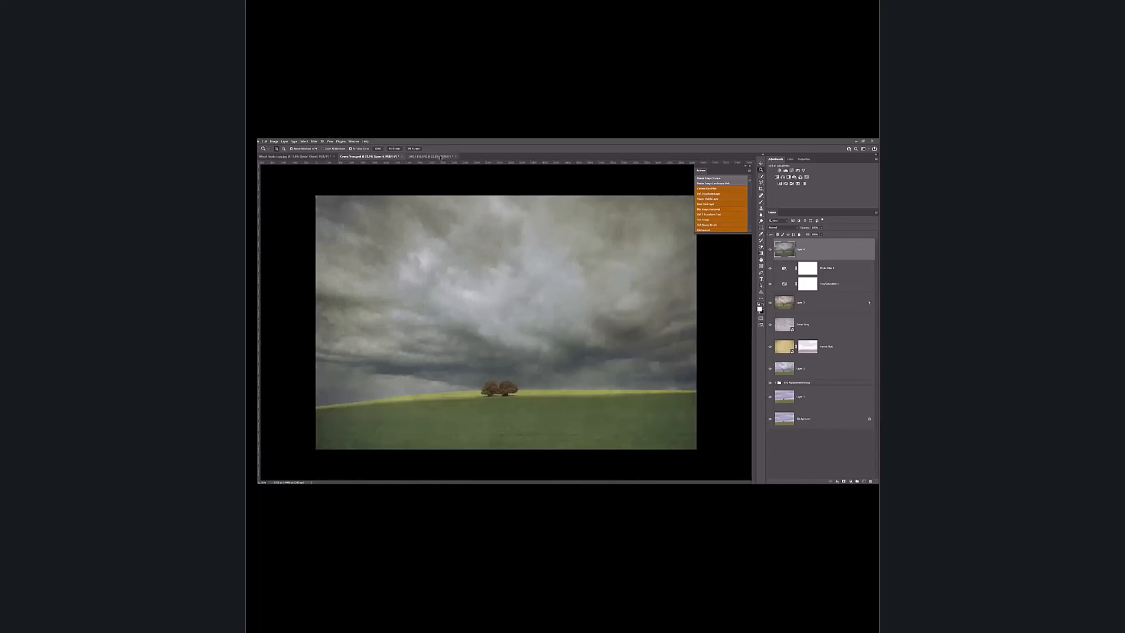
# Duplicate the background layer of the poppy field photo and scale the copy up from its lower-right corner beyond the canvas
pyautogui.click(440, 157)
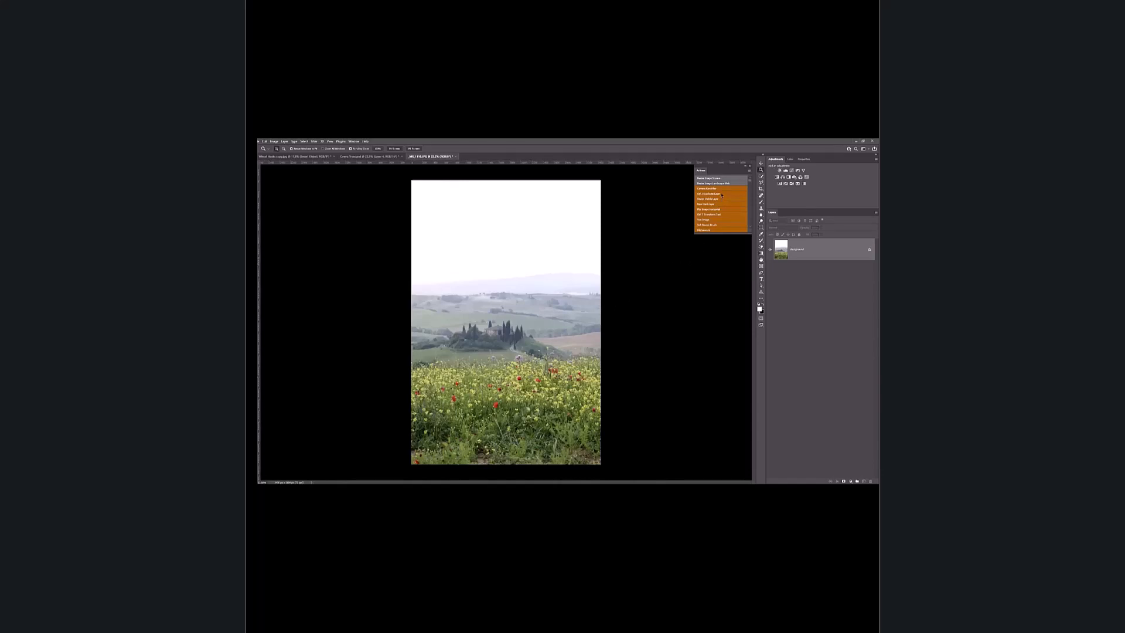
pyautogui.hotkey('ctrl', 'j')
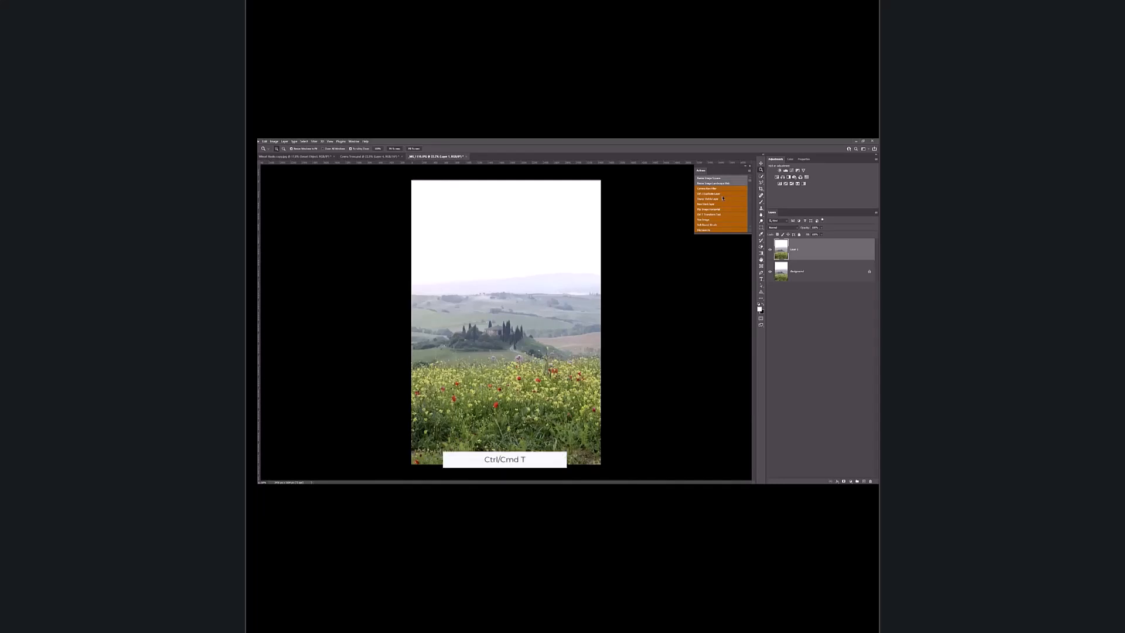
pyautogui.hotkey('ctrl', 't')
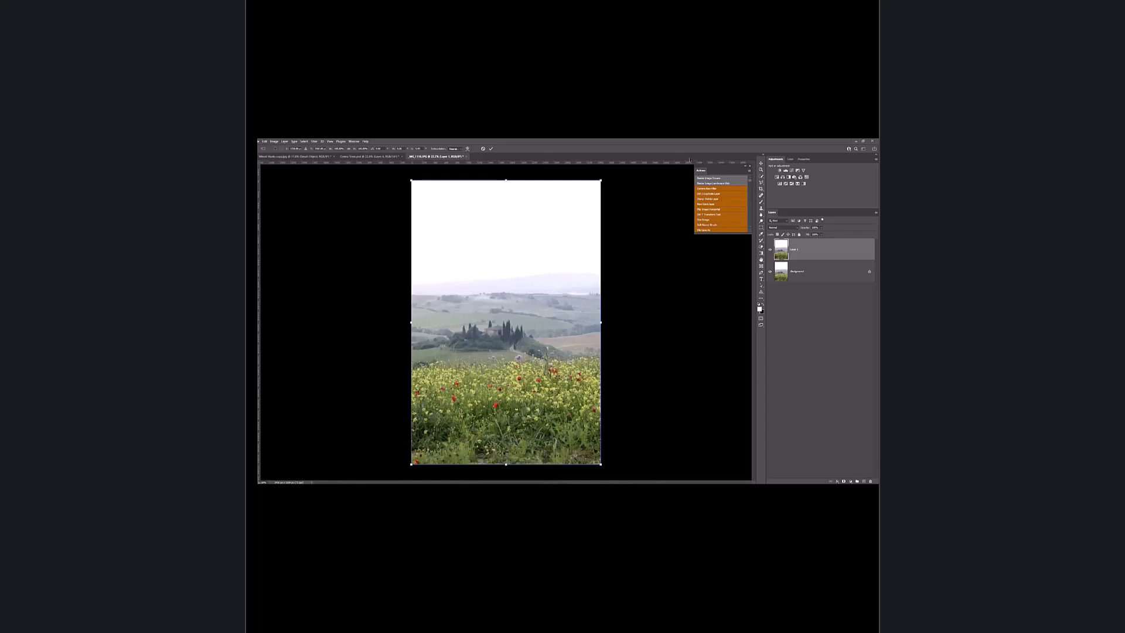
pyautogui.rightClick(511, 309)
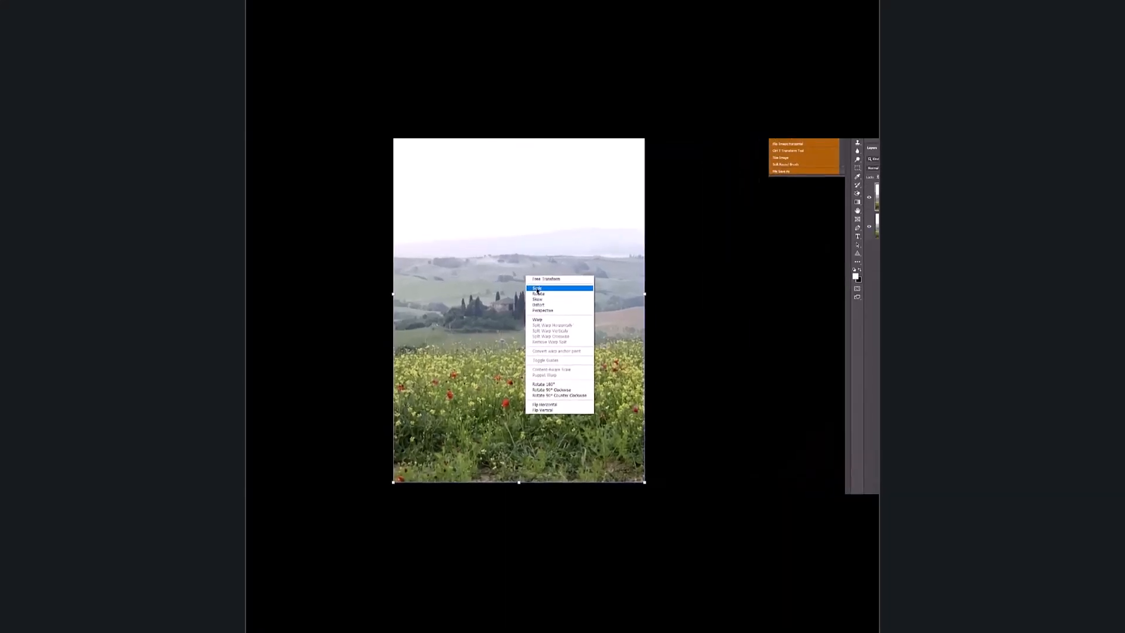
pyautogui.click(541, 280)
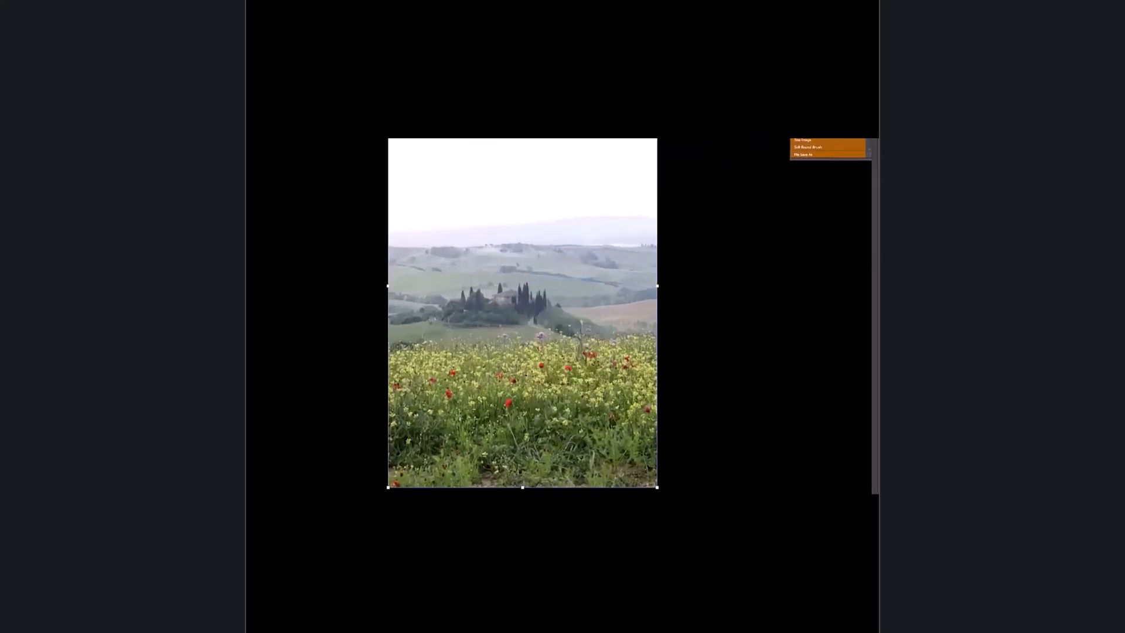
pyautogui.moveTo(661, 491); pyautogui.dragTo(686, 497)
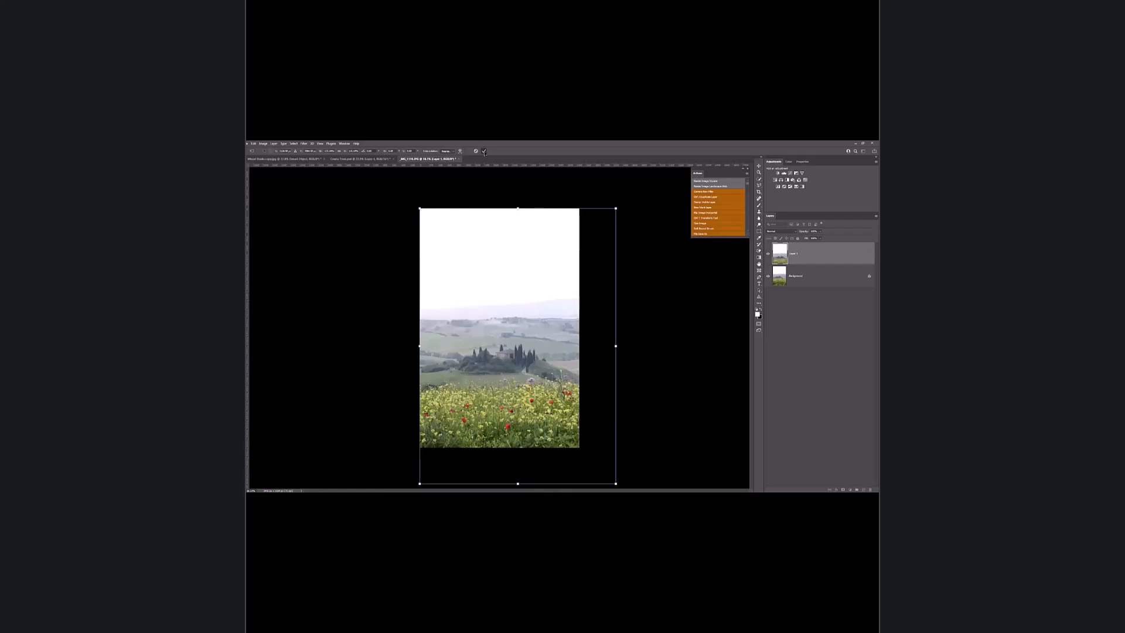
pyautogui.click(483, 152)
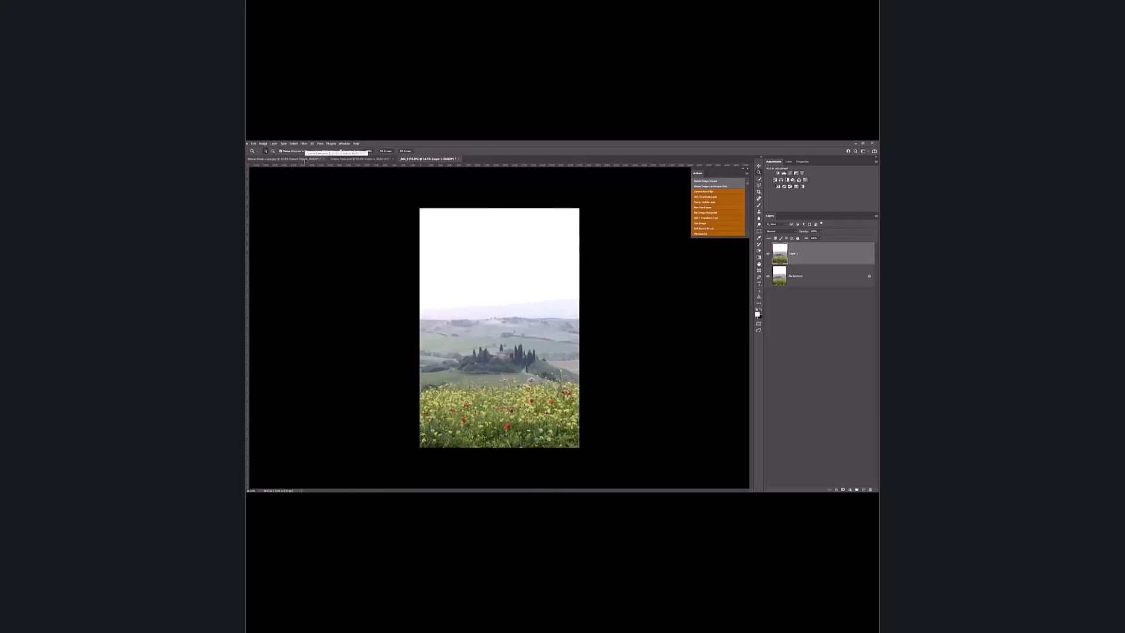
# Enlarge the zebra slightly from its upper-right corner in the wheat field composite using Free Transform
pyautogui.click(305, 159)
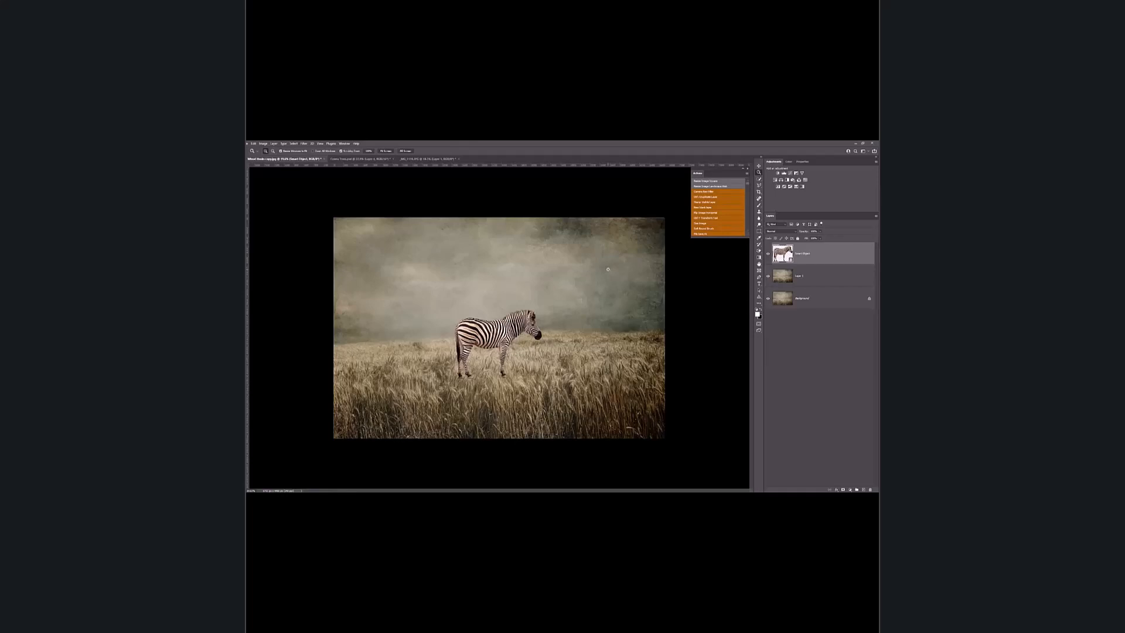
pyautogui.hotkey('ctrl', 't')
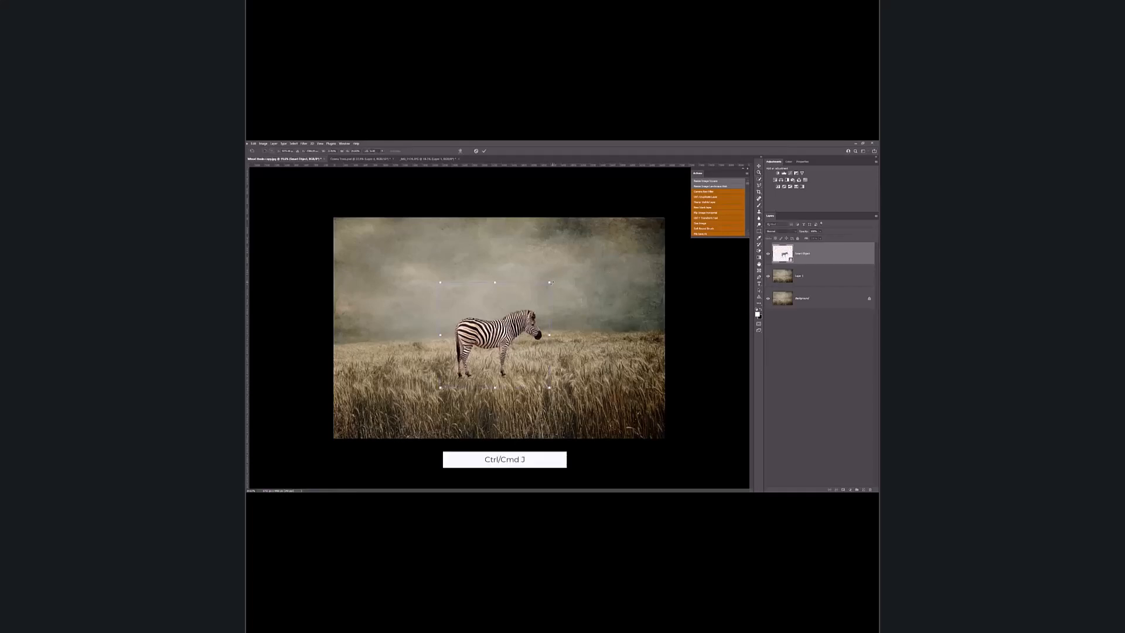
pyautogui.moveTo(550, 281)
pyautogui.mouseDown()
pyautogui.moveTo(576, 258)
pyautogui.moveTo(511, 315)
pyautogui.moveTo(568, 282)
pyautogui.moveTo(562, 269)
pyautogui.mouseUp()
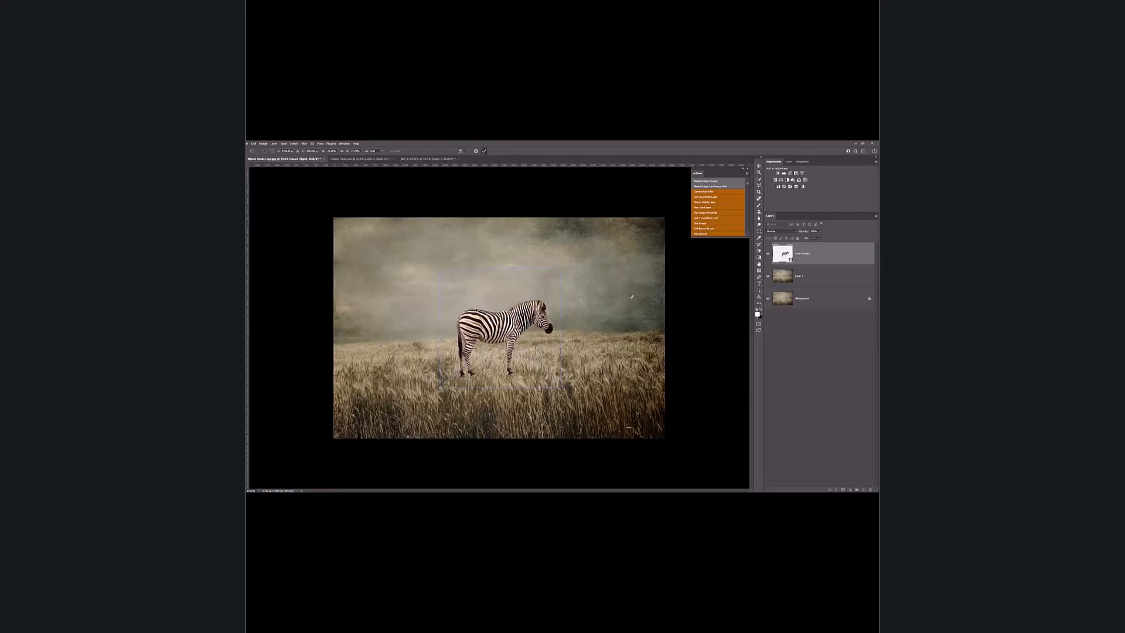
pyautogui.press('Return')
pyautogui.press('z')
pyautogui.scroll(2, 623, 317)
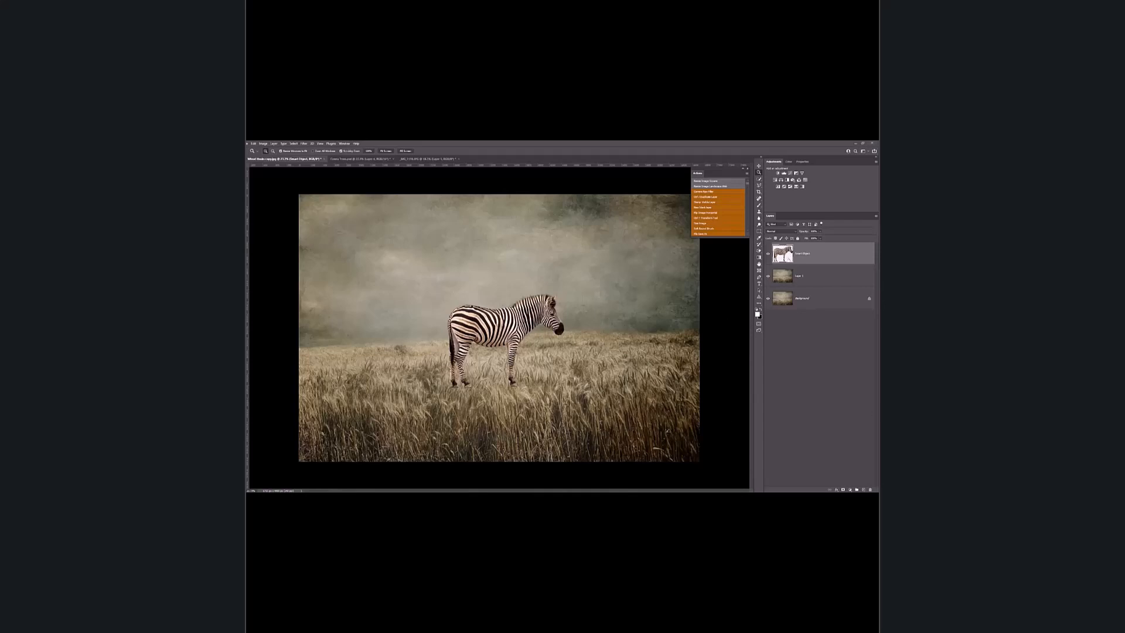
# Flip the zebra horizontally and flip it back to its original direction
pyautogui.hotkey('ctrl', 't')
pyautogui.rightClick(500, 328)
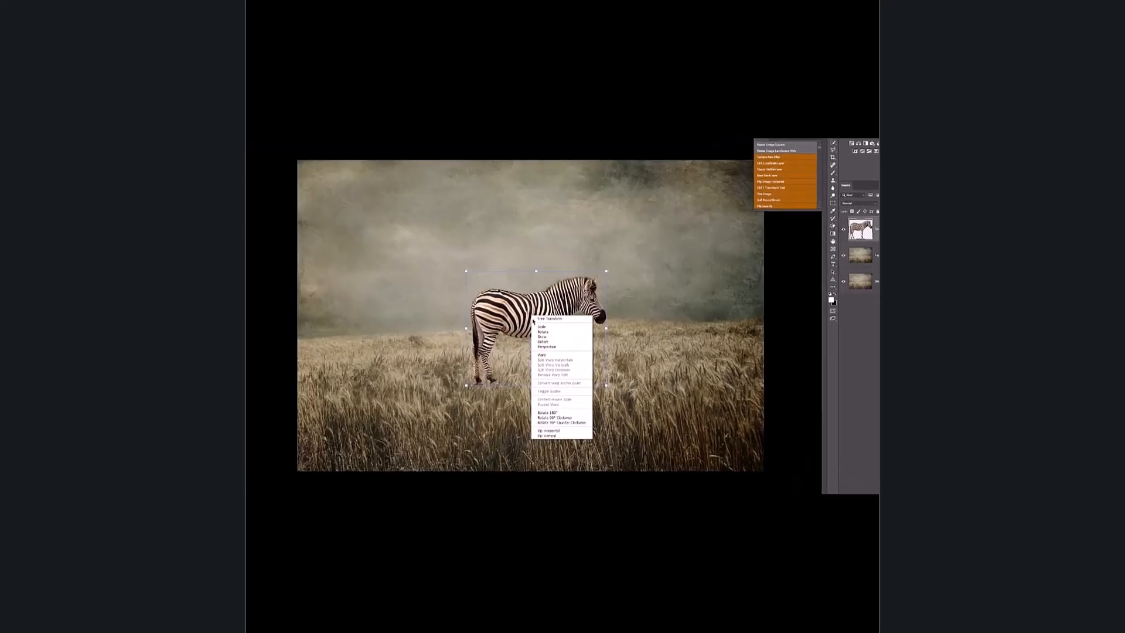
pyautogui.click(605, 434)
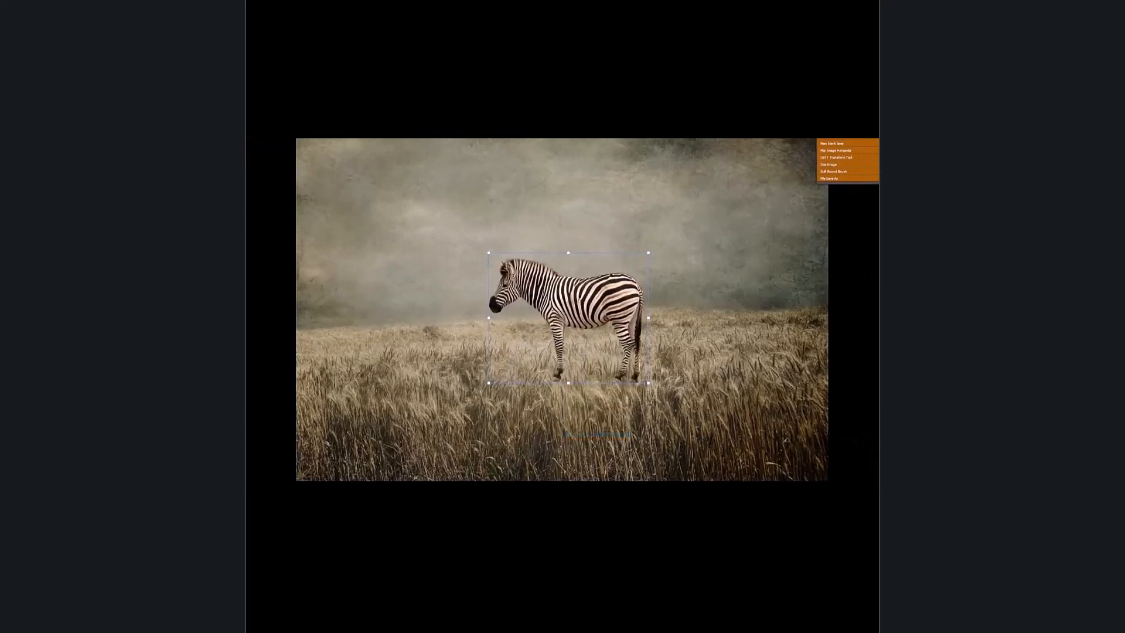
pyautogui.rightClick(577, 307)
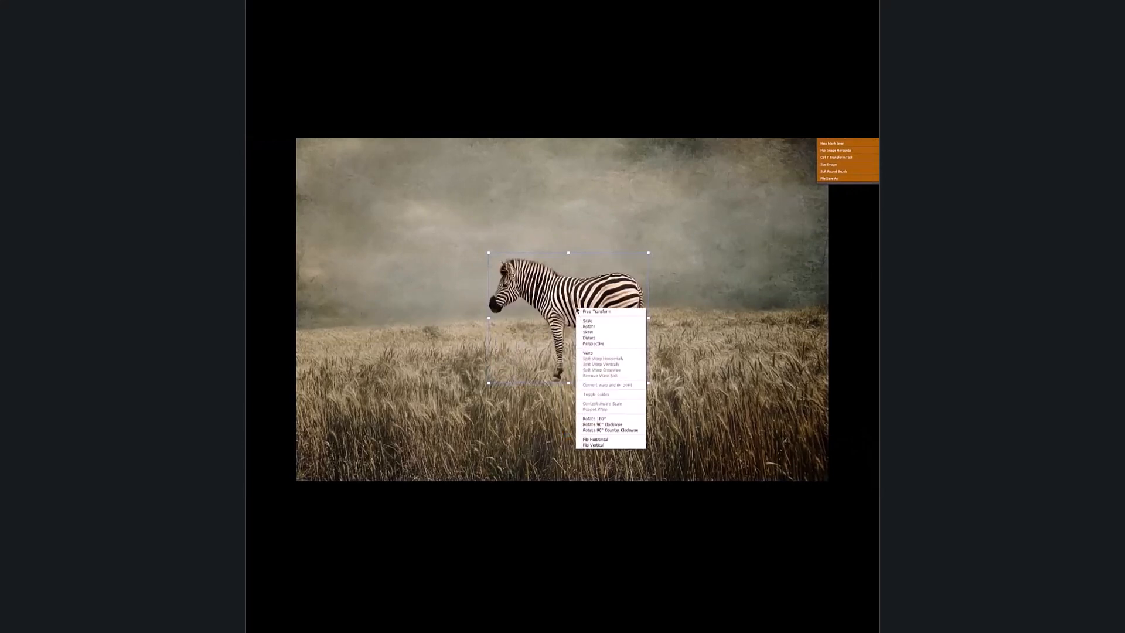
pyautogui.click(610, 439)
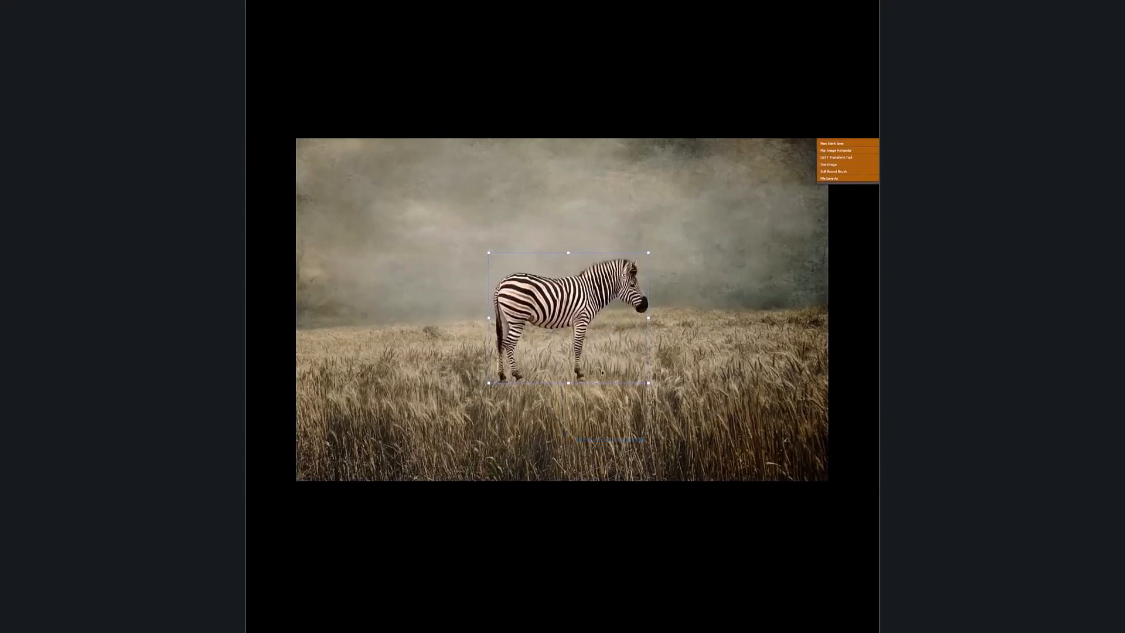
# Warp the zebra with a 5 x 5 grid, adjusting the points around its head and neck, and apply the warp
pyautogui.rightClick(577, 286)
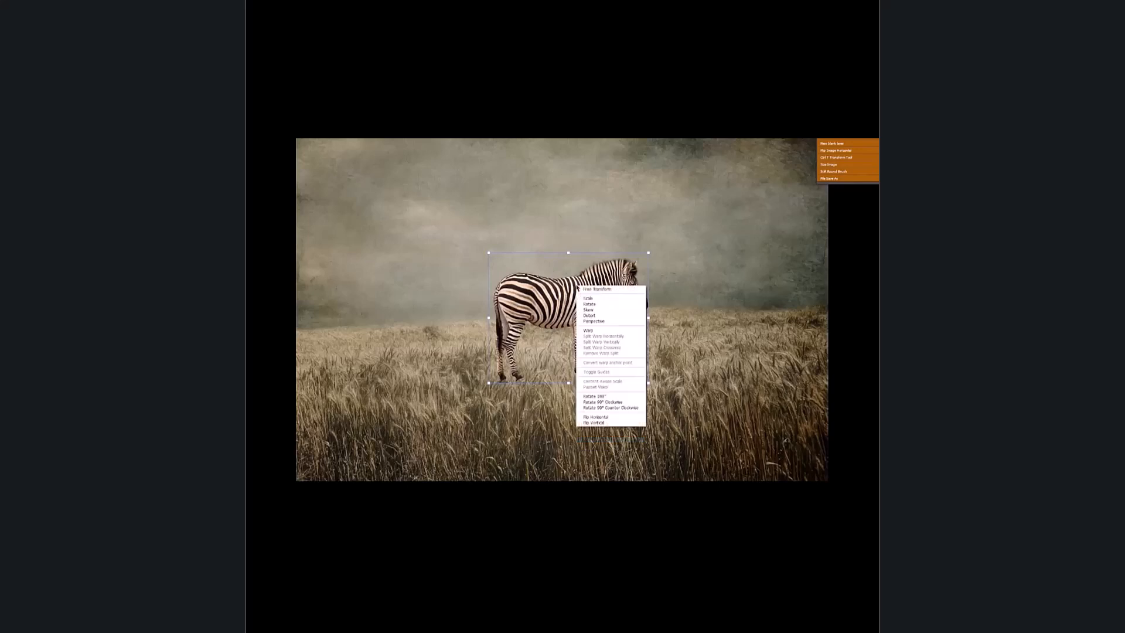
pyautogui.click(589, 330)
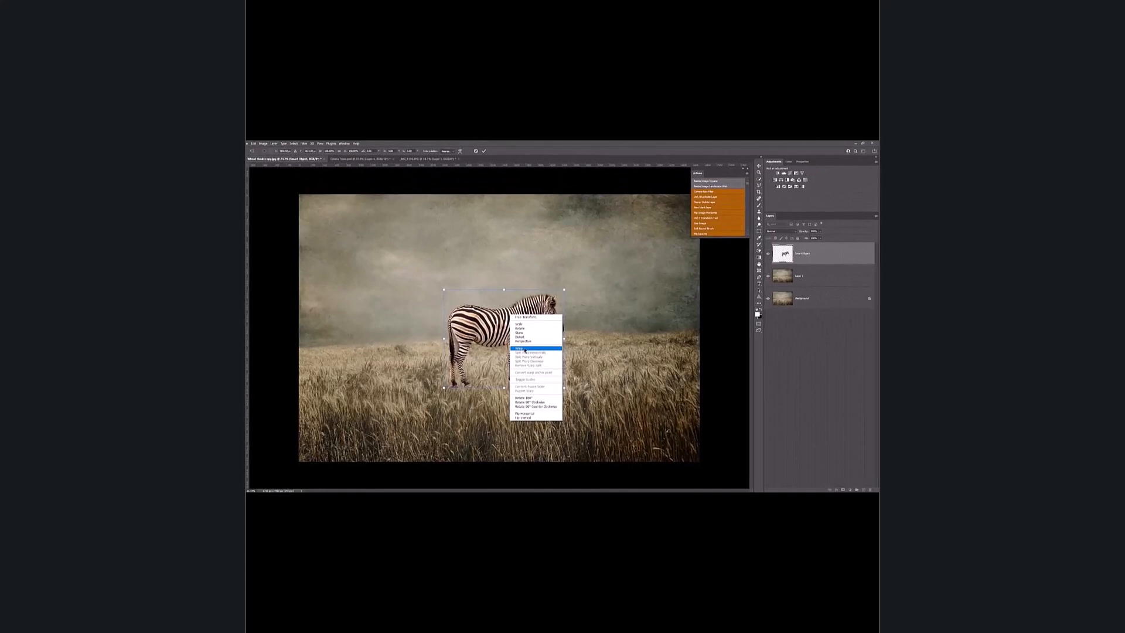
pyautogui.click(525, 349)
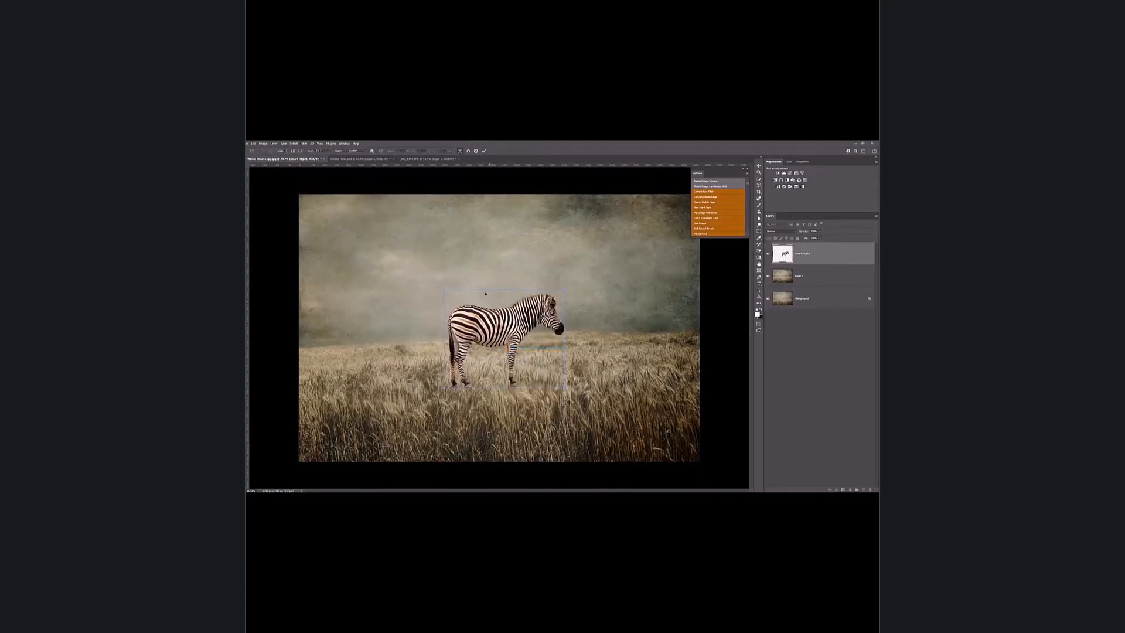
pyautogui.click(324, 151)
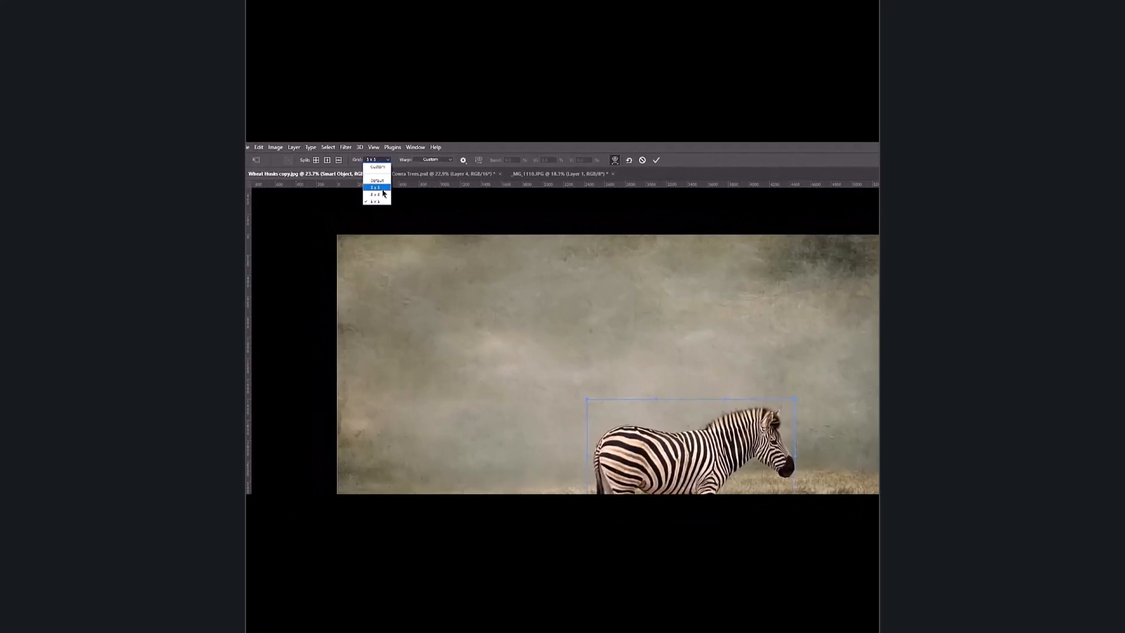
pyautogui.click(378, 202)
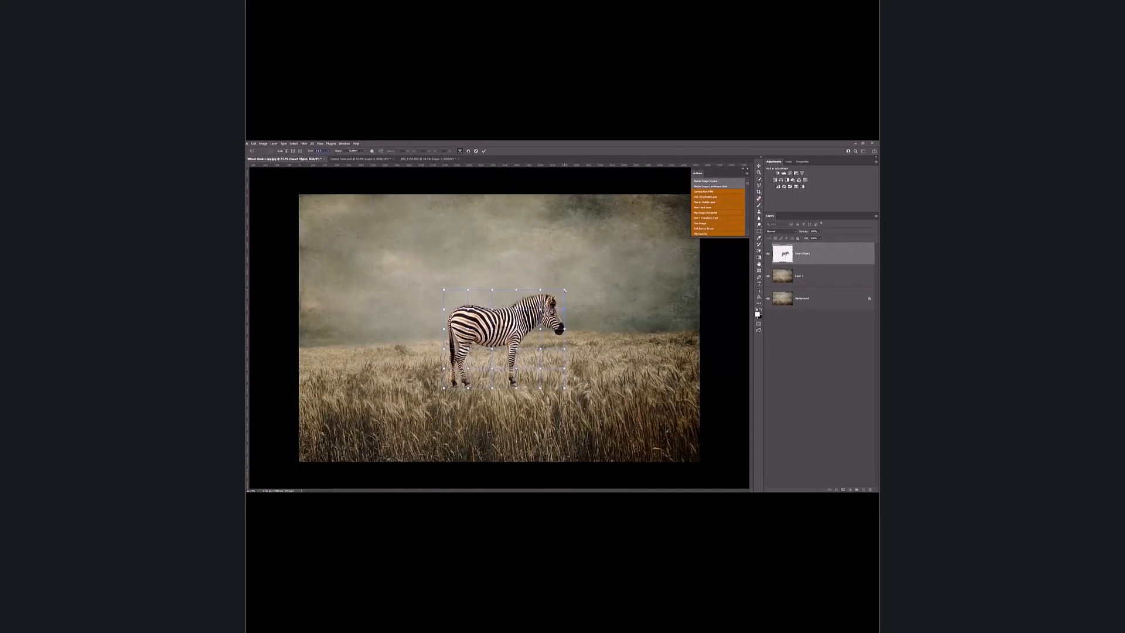
pyautogui.moveTo(571, 292); pyautogui.dragTo(576, 297)
pyautogui.moveTo(540, 289); pyautogui.dragTo(533, 287)
pyautogui.click(484, 152)
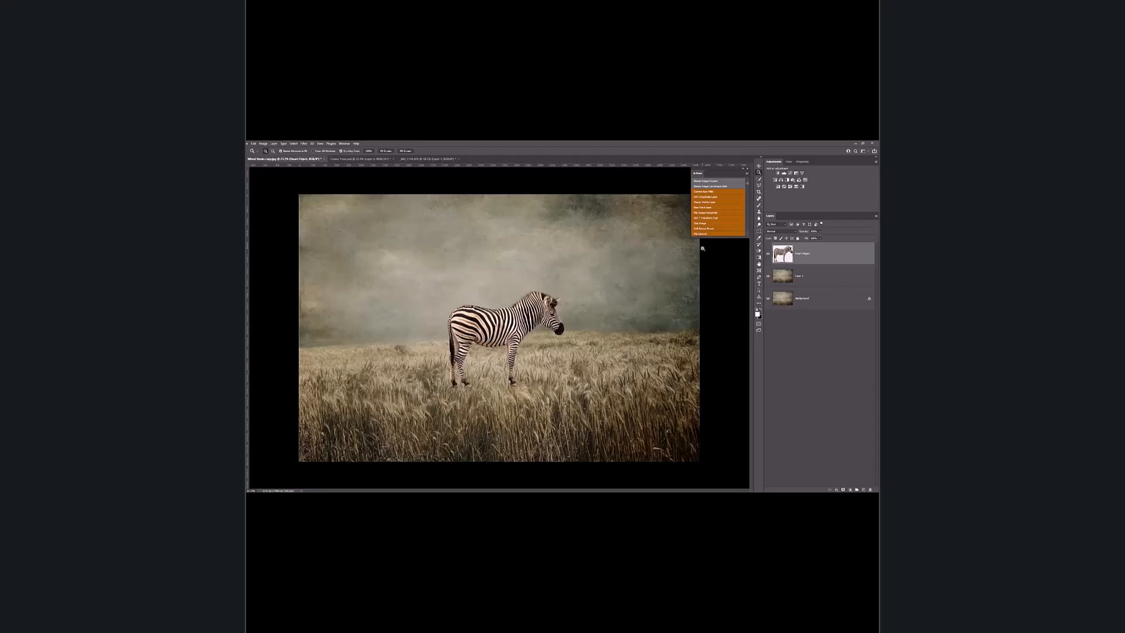
# Start a new Free Transform on the warped zebra and open its transform options
pyautogui.hotkey('ctrl', 't')
pyautogui.rightClick(496, 308)
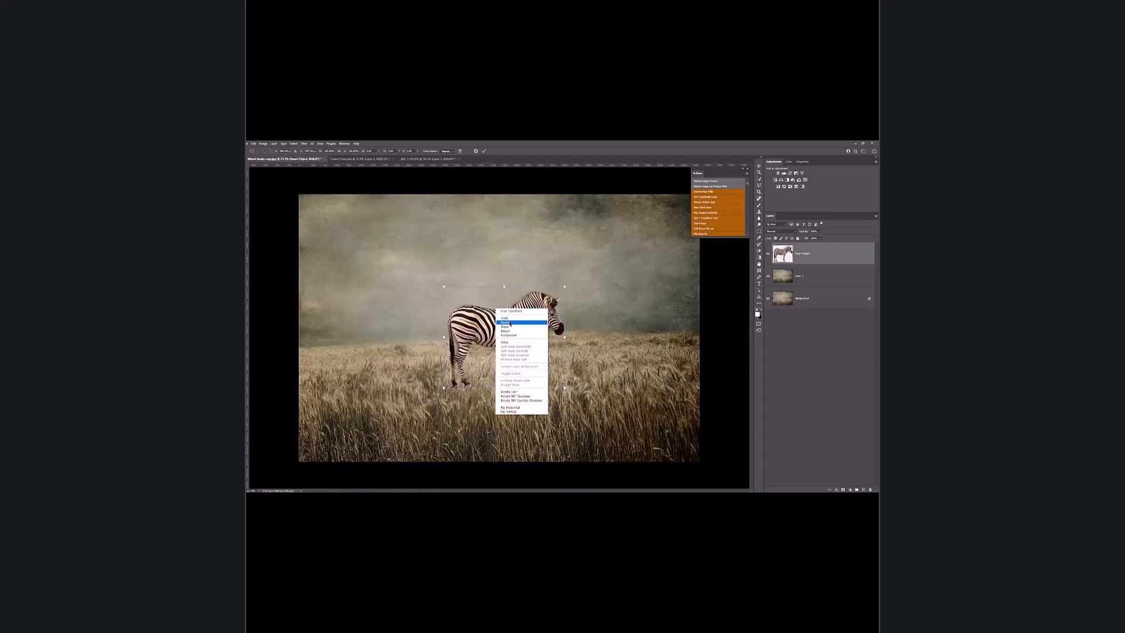